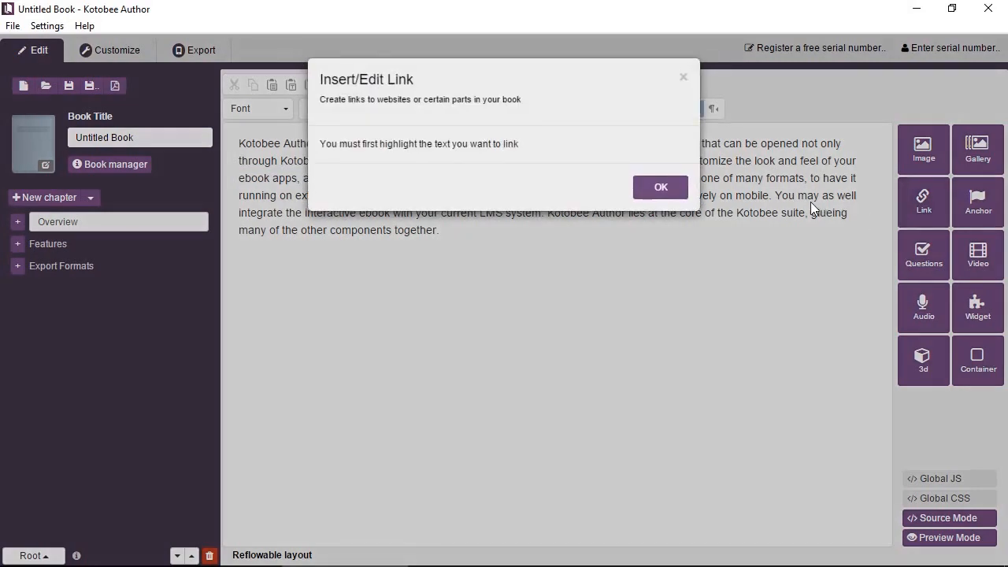
left_click(660, 187)
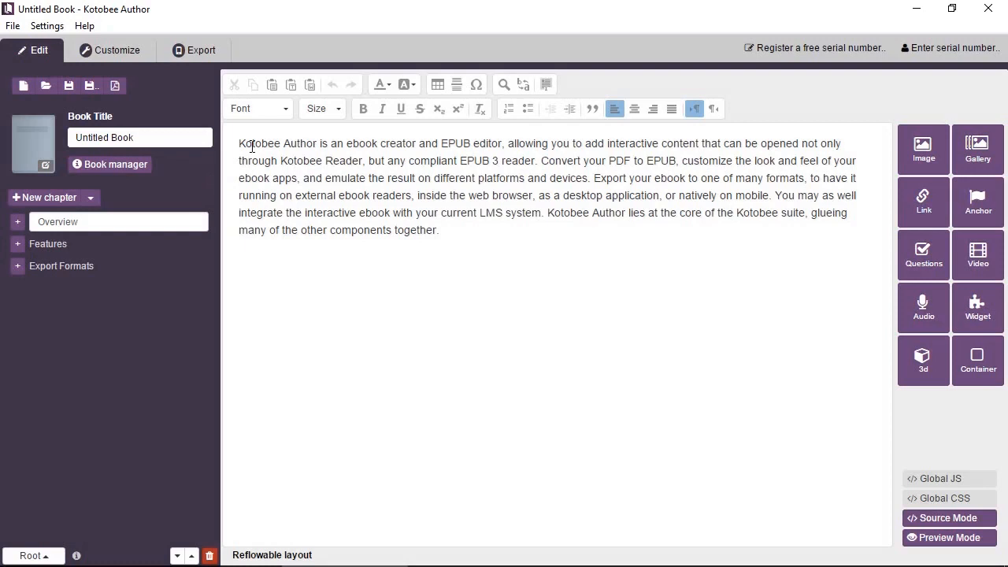
triple_click(252, 145)
left_click(291, 144)
left_click_drag(318, 145, 181, 145)
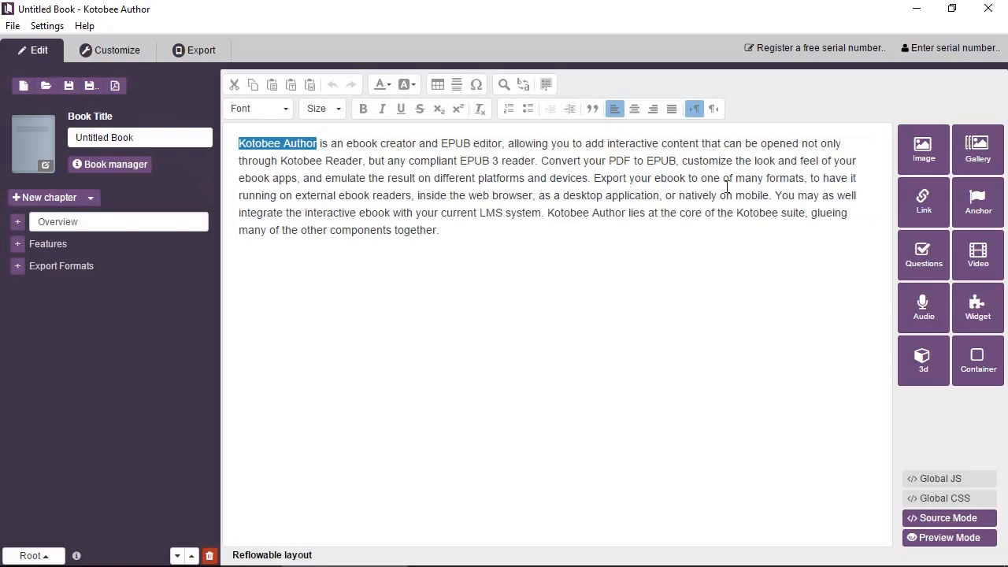
left_click(917, 218)
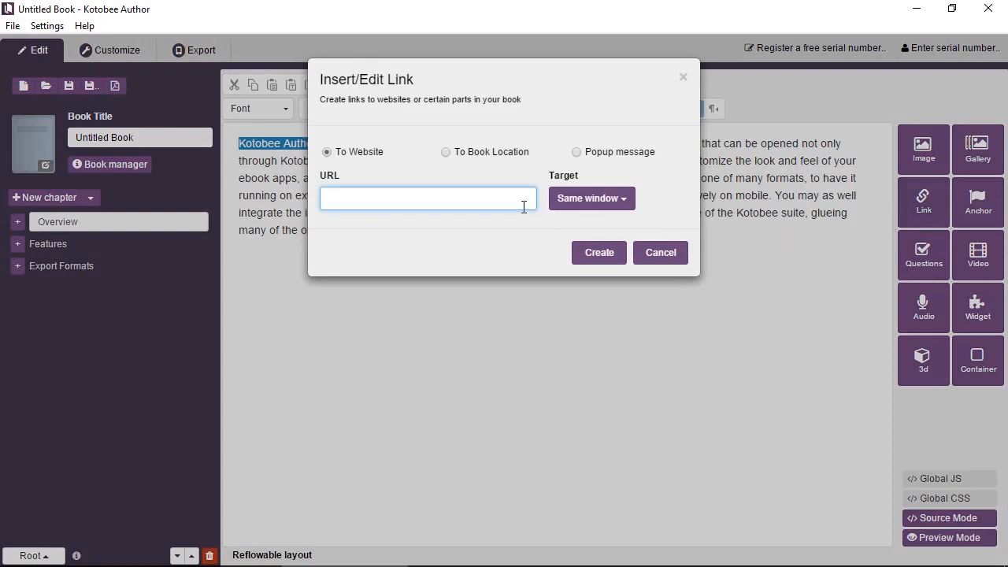
type("www.kotobee.com")
left_click(593, 252)
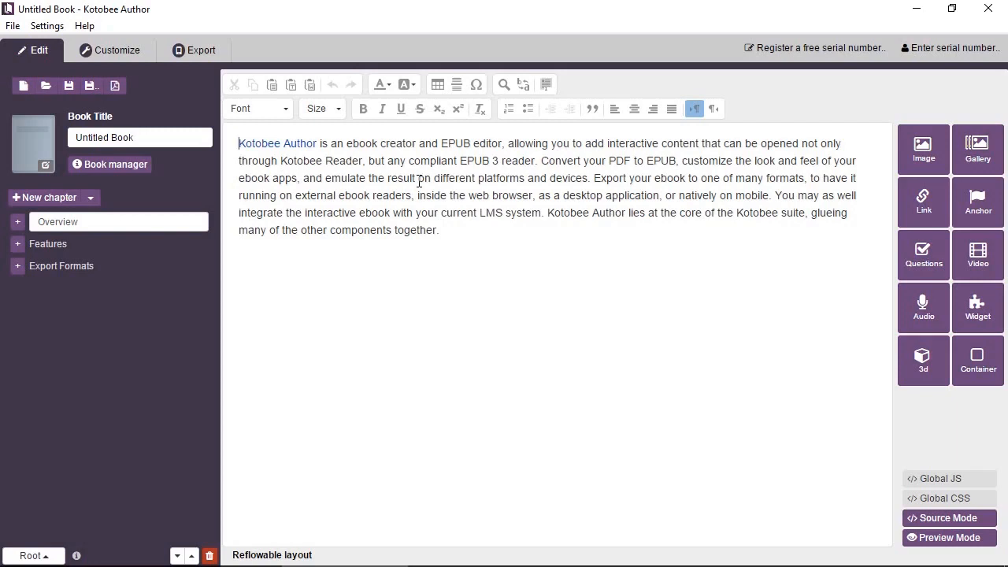
Remove the website link from "Kotobee Author" in the Overview text
left_click(305, 144)
double_click(299, 143)
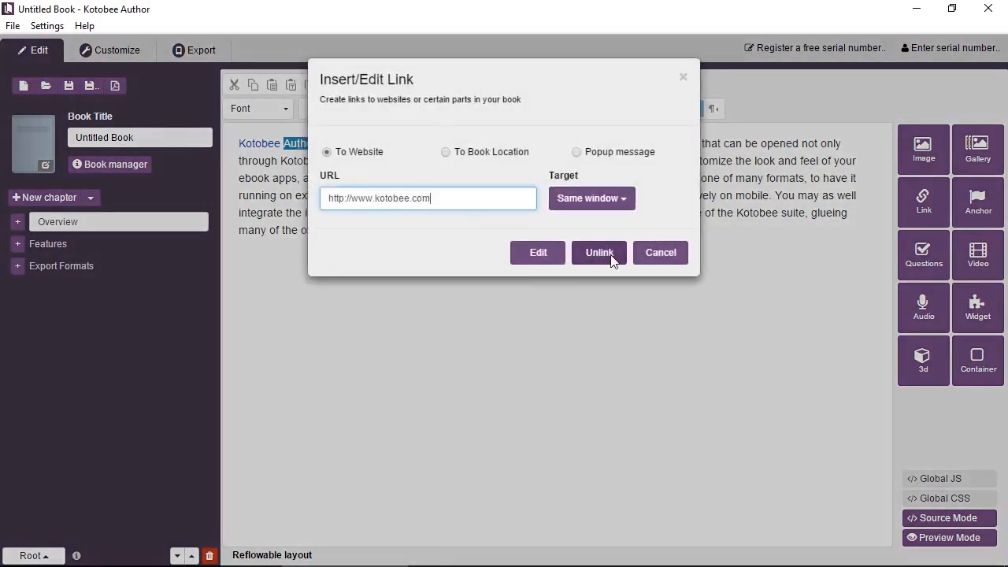
left_click(598, 252)
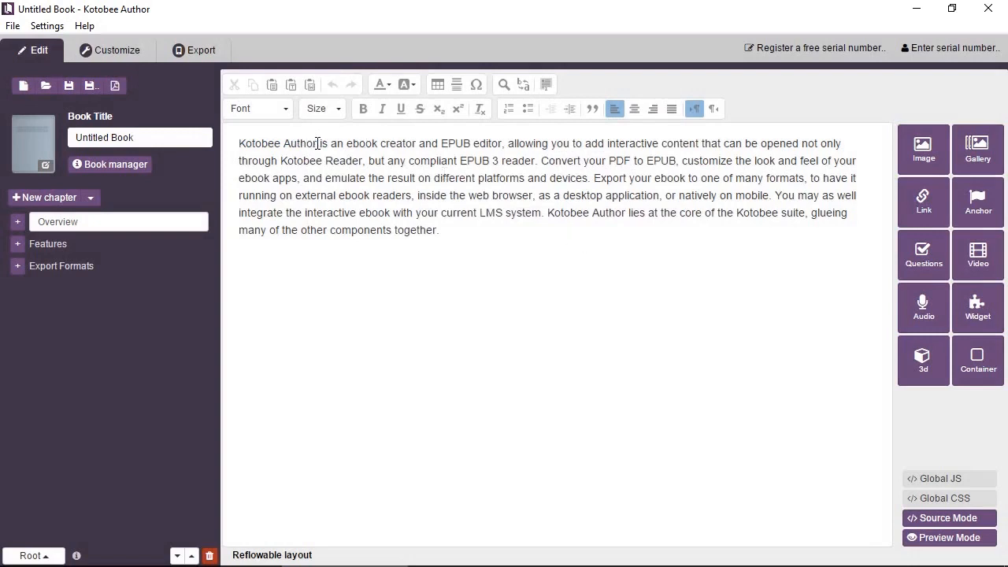
key("shift+End")
key("shift+Home")
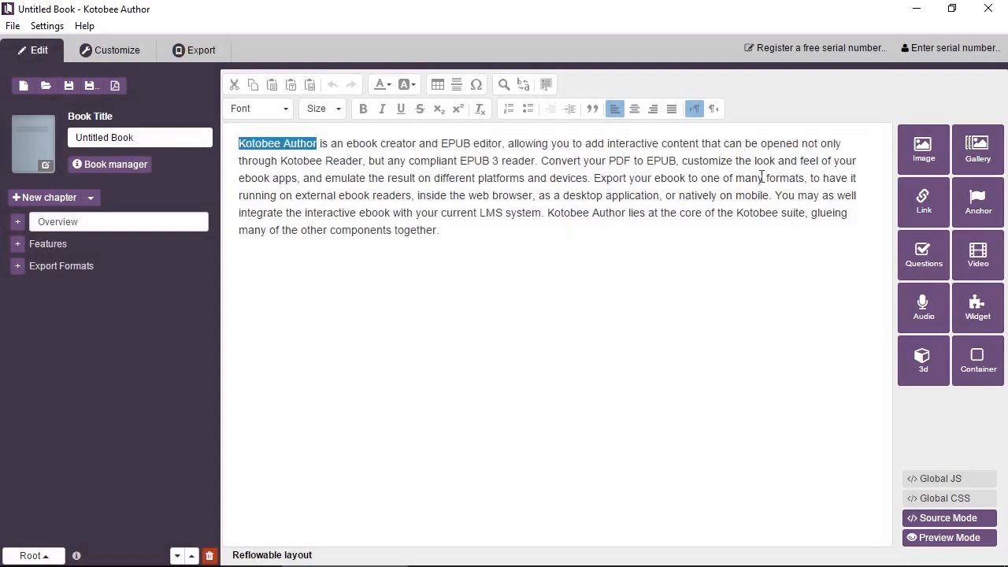
left_click(918, 211)
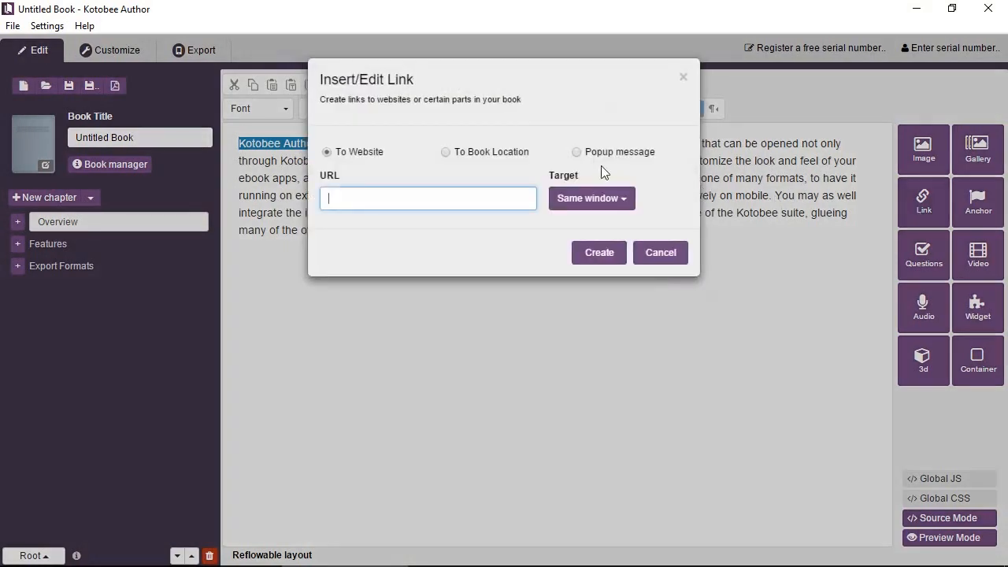
left_click(505, 161)
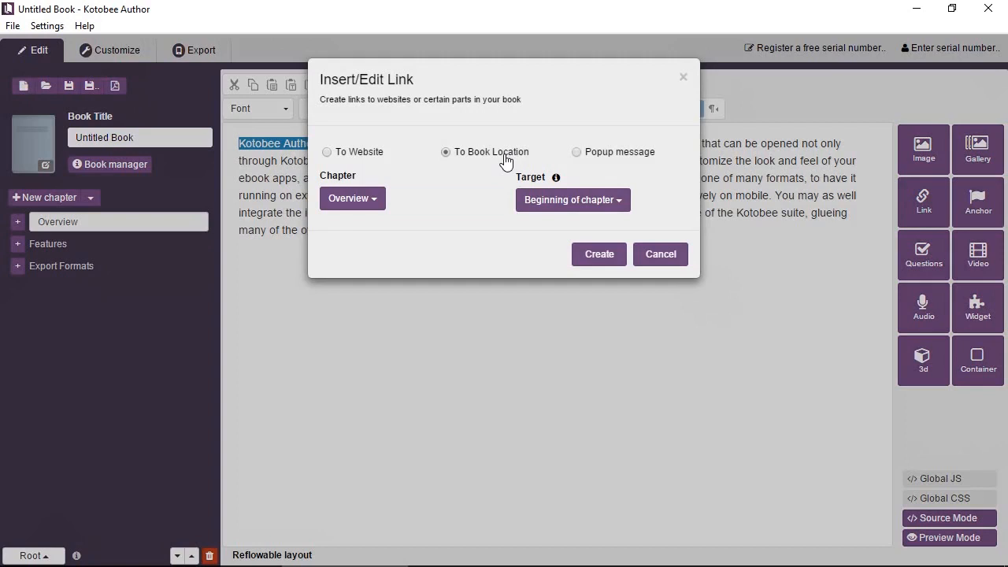
left_click(367, 207)
left_click(368, 208)
left_click(370, 209)
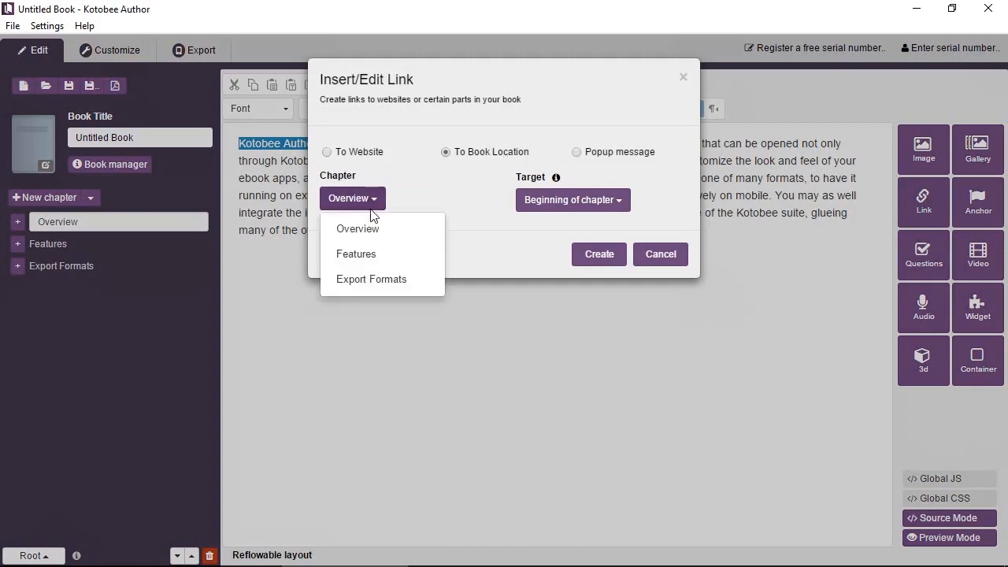
left_click(380, 256)
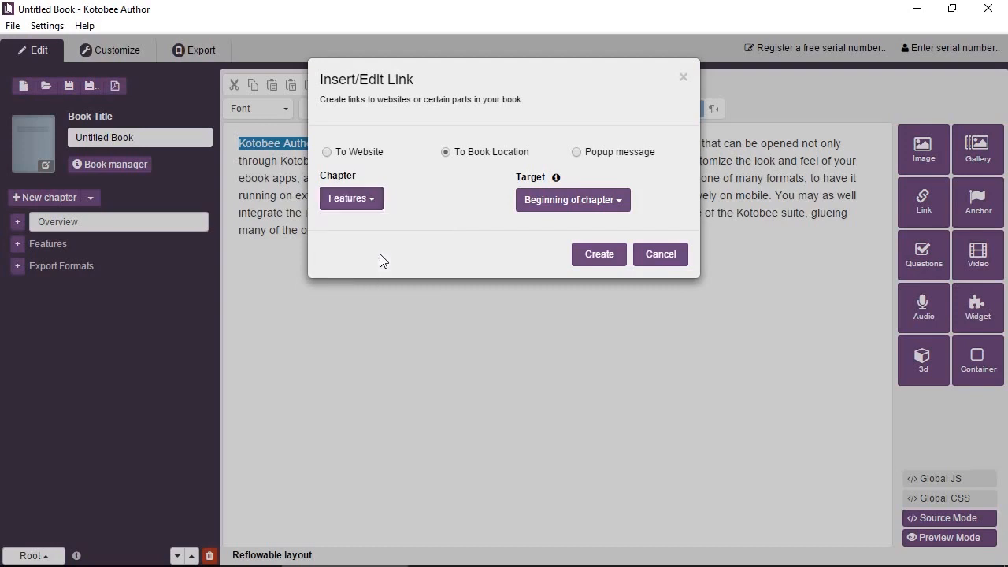
left_click(562, 210)
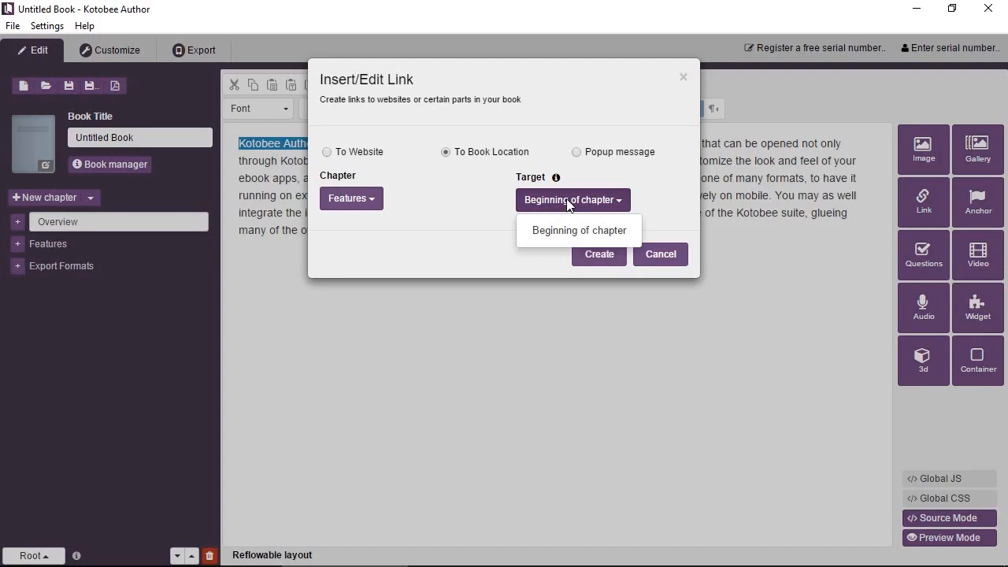
left_click(568, 204)
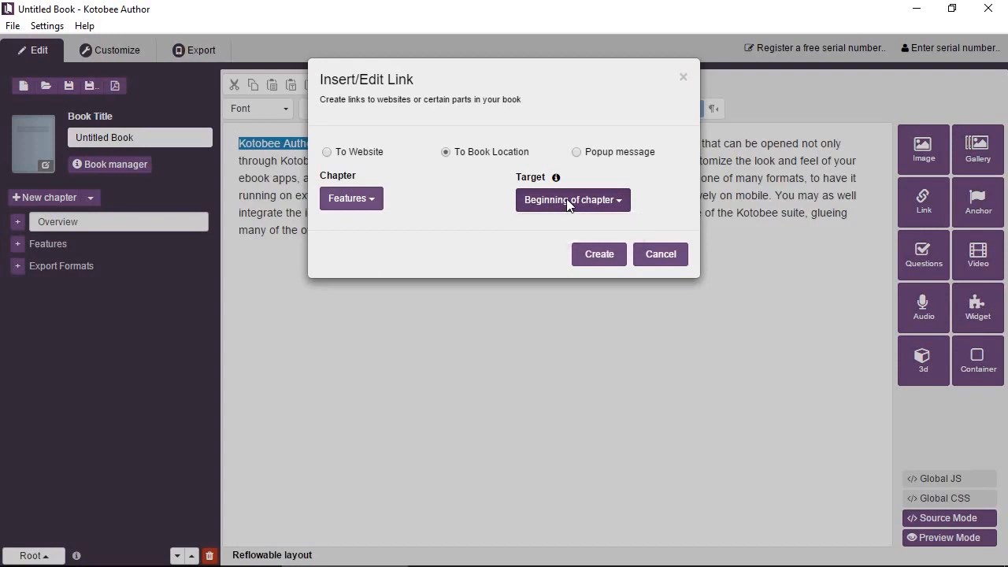
left_click(650, 253)
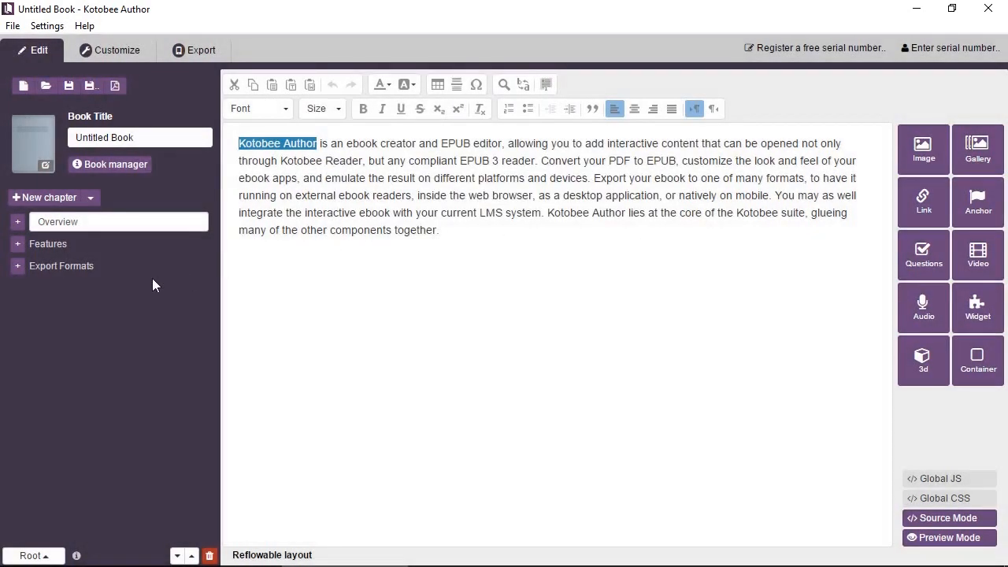
Fill the empty Export Formats chapter with many short lines of placeholder text, beginning with "dsdsdasdasdasd" and "asdasd"
left_click(92, 268)
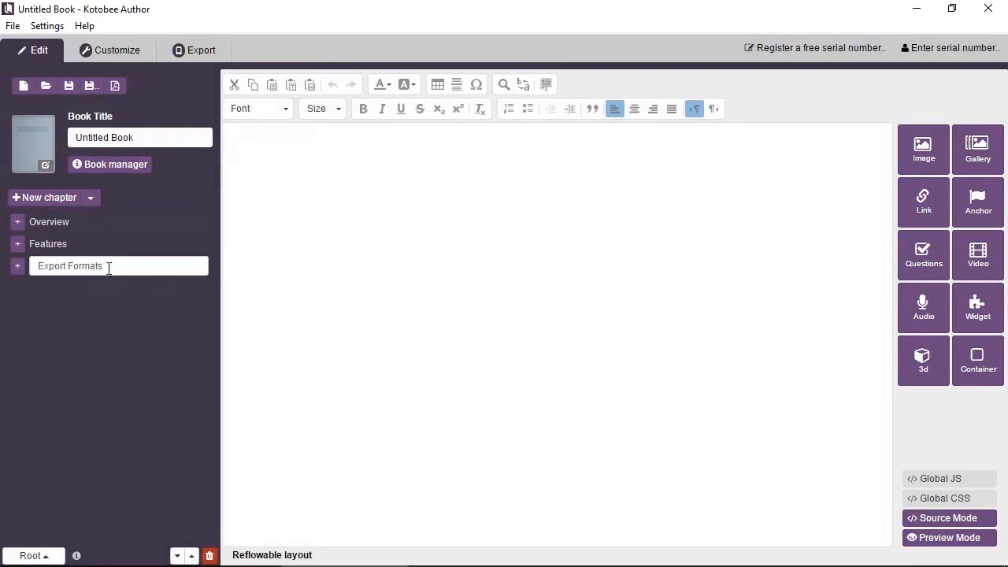
left_click(705, 328)
type("dsdsdasdasdasd")
key("Return")
type("asdasd")
key("Return")
type("asd")
key("Return")
type("asdas d")
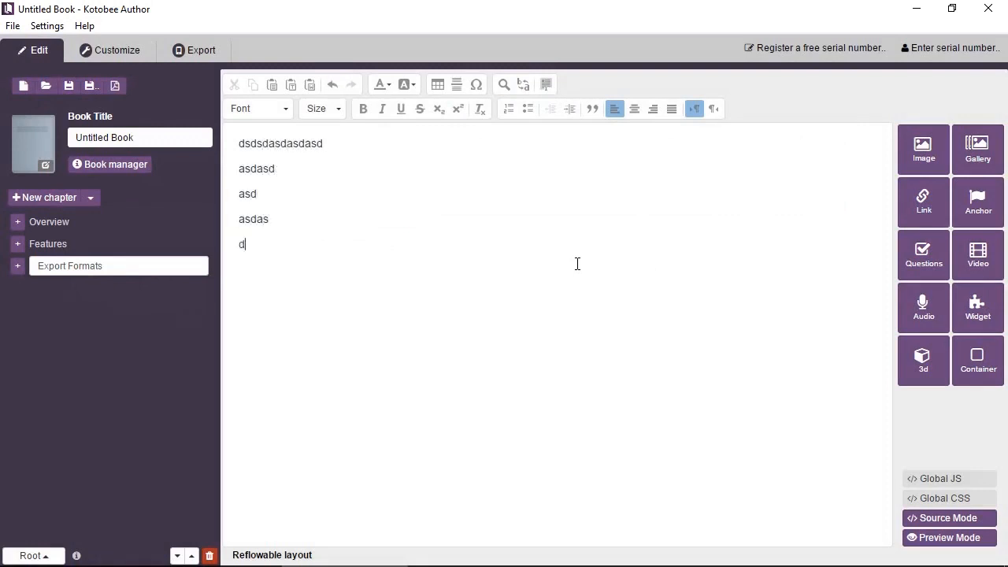
type("as das das d asdas dasd asd asdasd asd asd")
key("Return")
type("sad")
key("Return")
type("asdasddasd asas")
type("d")
key("Return")
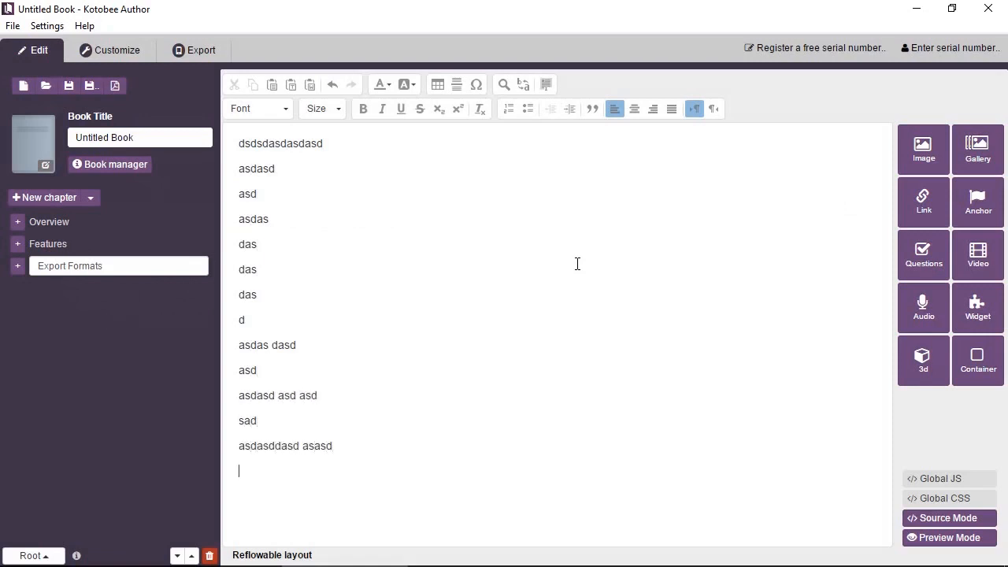
Insert an anchor named "My first anchor" below the last line of the Export Formats chapter
left_click(992, 215)
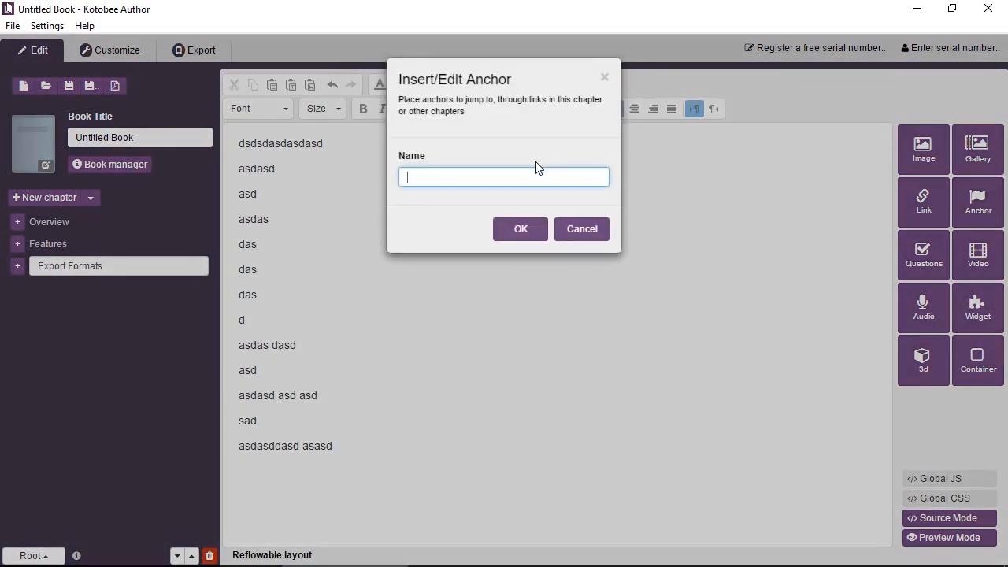
type("My first anchor")
left_click(525, 236)
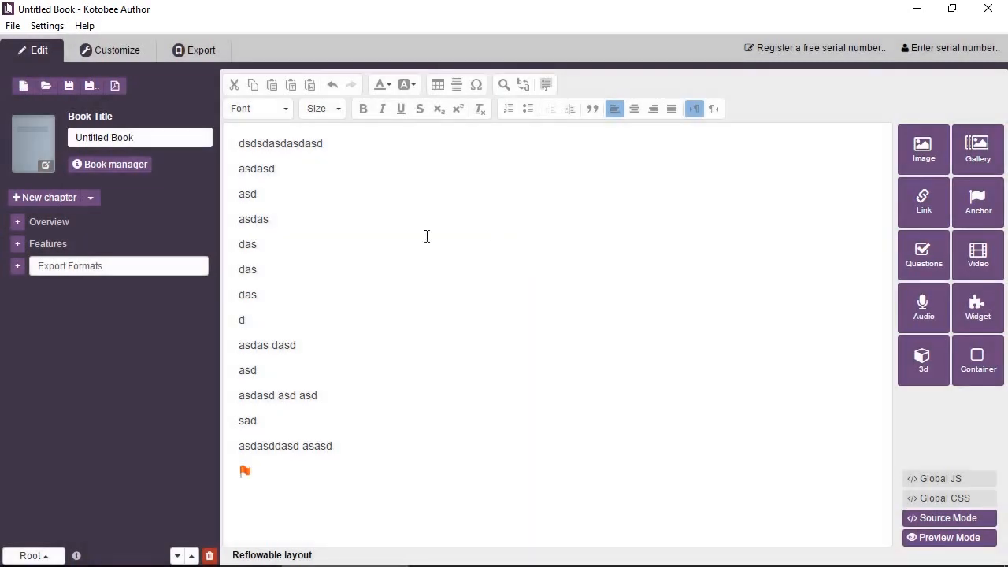
Start a book-location link on "Kotobee Author" in the Overview chapter, choose Export Formats as its chapter and show the available targets
left_click(106, 221)
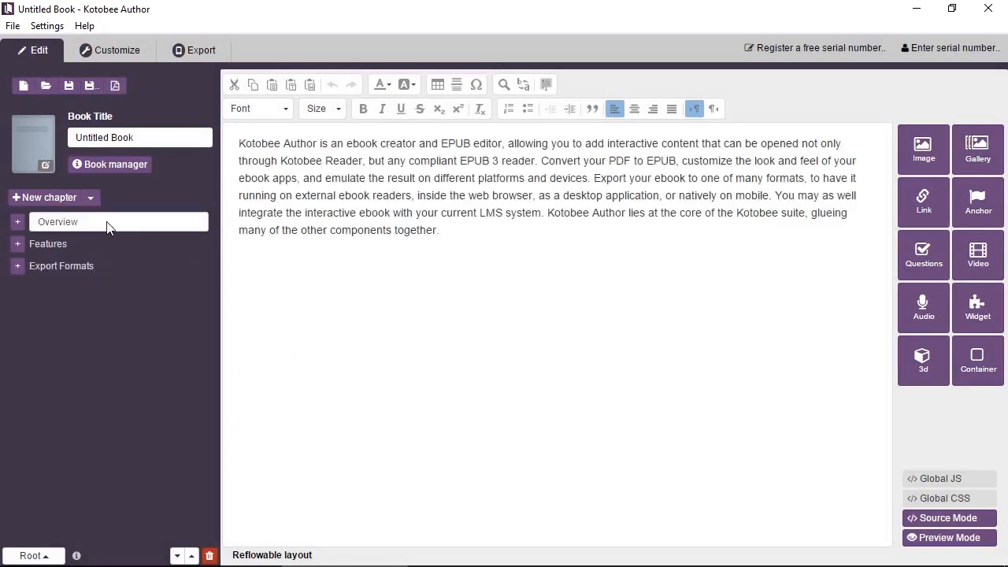
double_click(249, 145)
left_click_drag(279, 145, 293, 145)
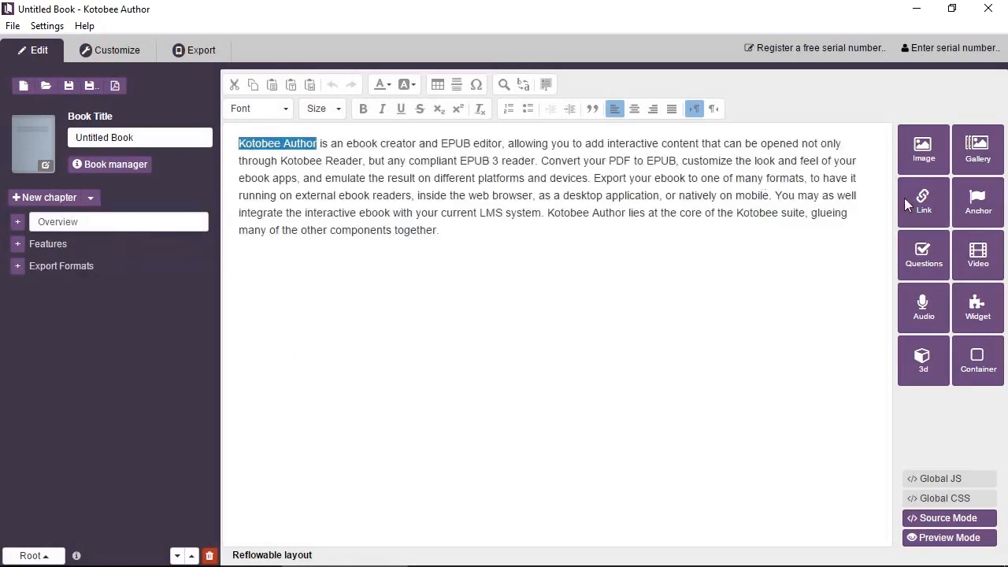
left_click(939, 199)
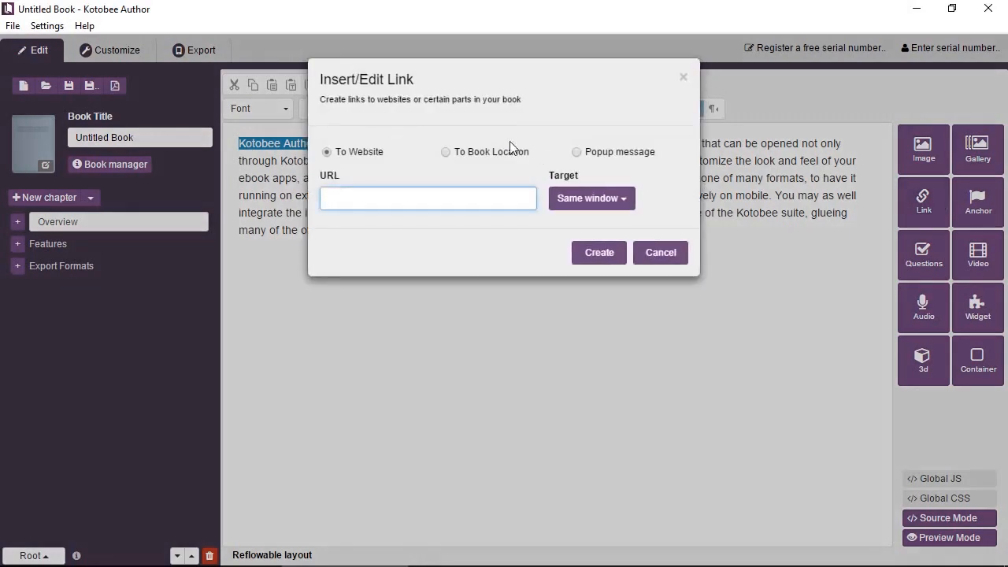
left_click(492, 153)
left_click(356, 203)
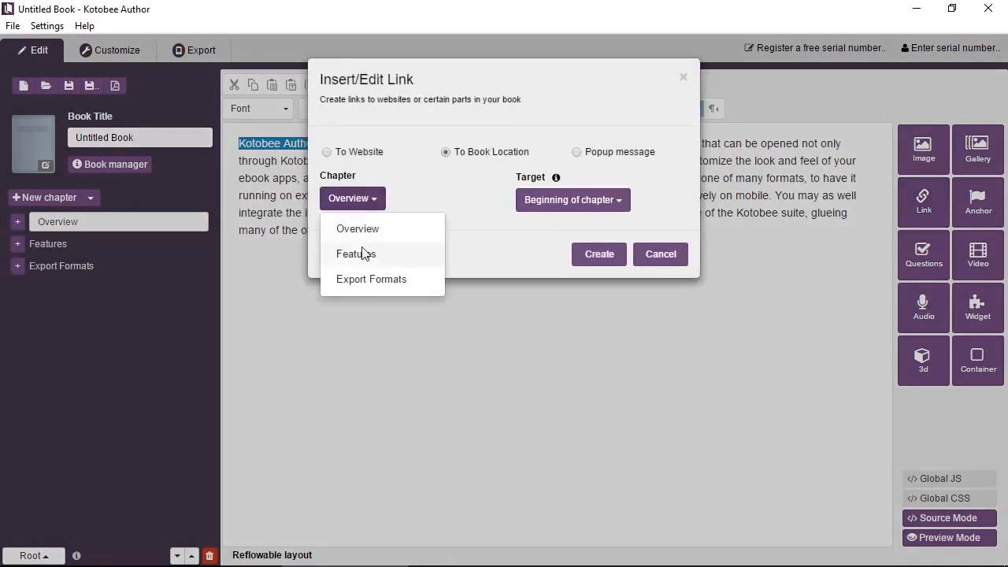
left_click(368, 280)
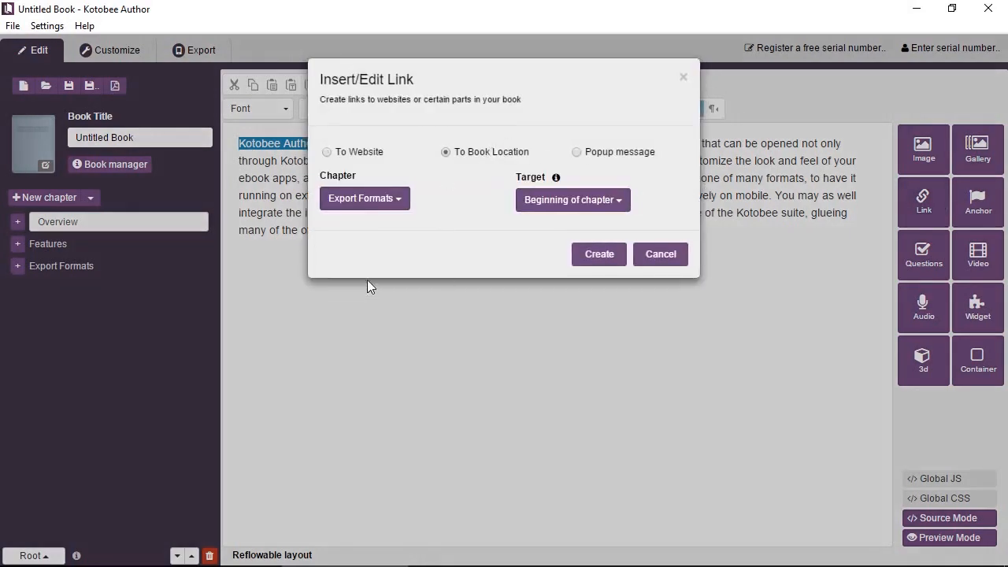
left_click(580, 203)
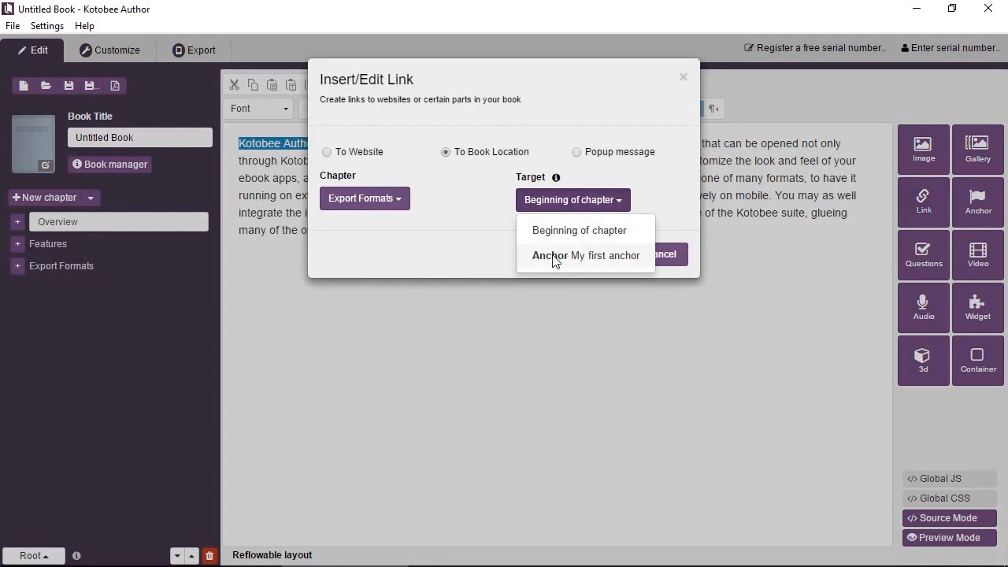
Make the "Kotobee Author" link a popup message reading "Download from kotobee.com!" and create it
left_click(603, 167)
left_click(588, 202)
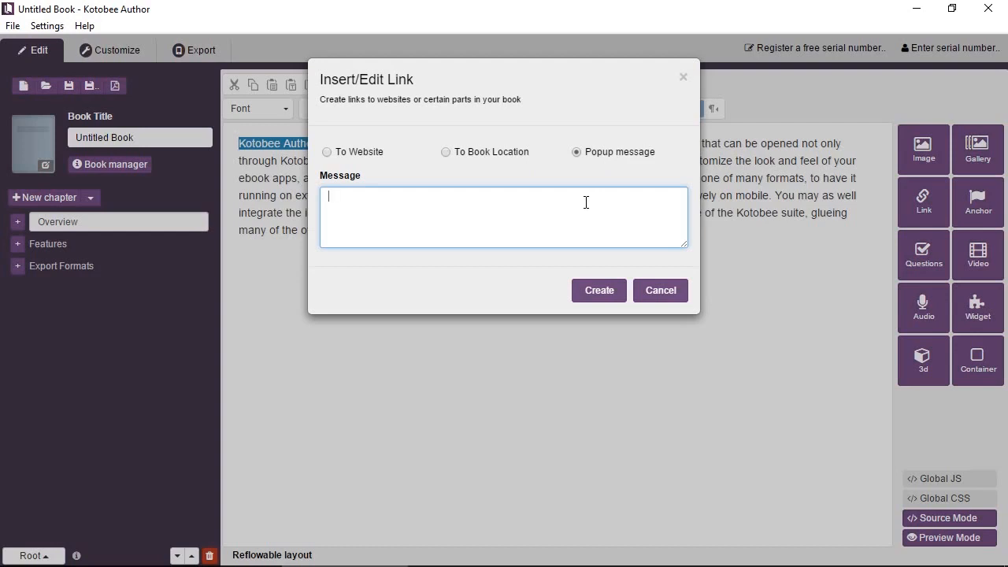
type("Download from kotobee.com!")
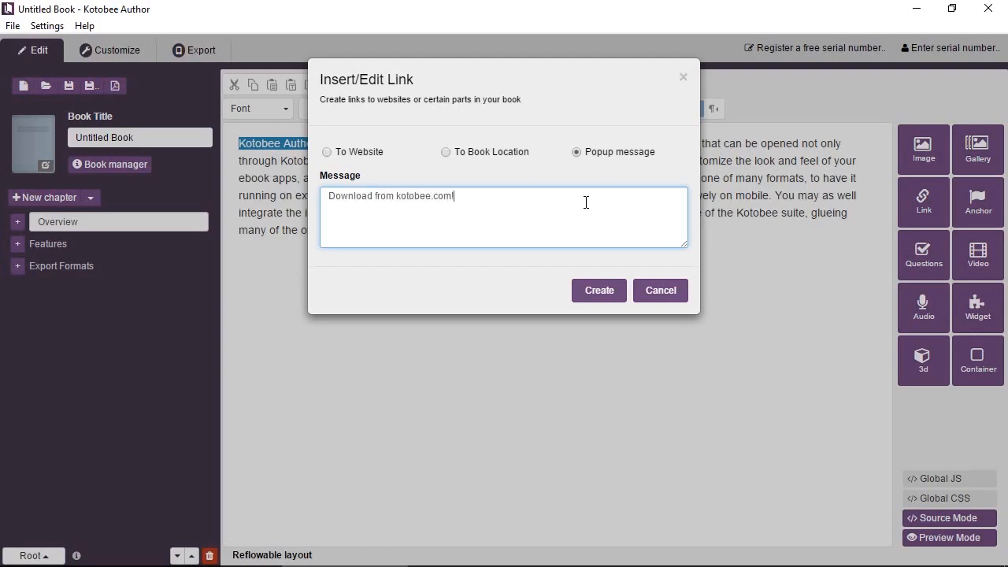
left_click(598, 291)
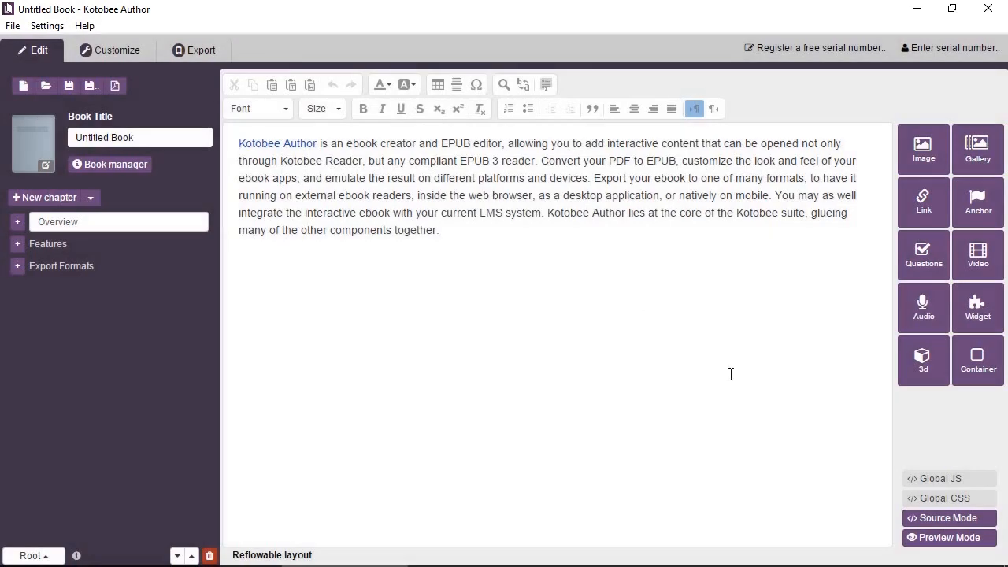
Preview the Overview chapter, test the "Kotobee Author" link's popup message, and return to editing
left_click(927, 538)
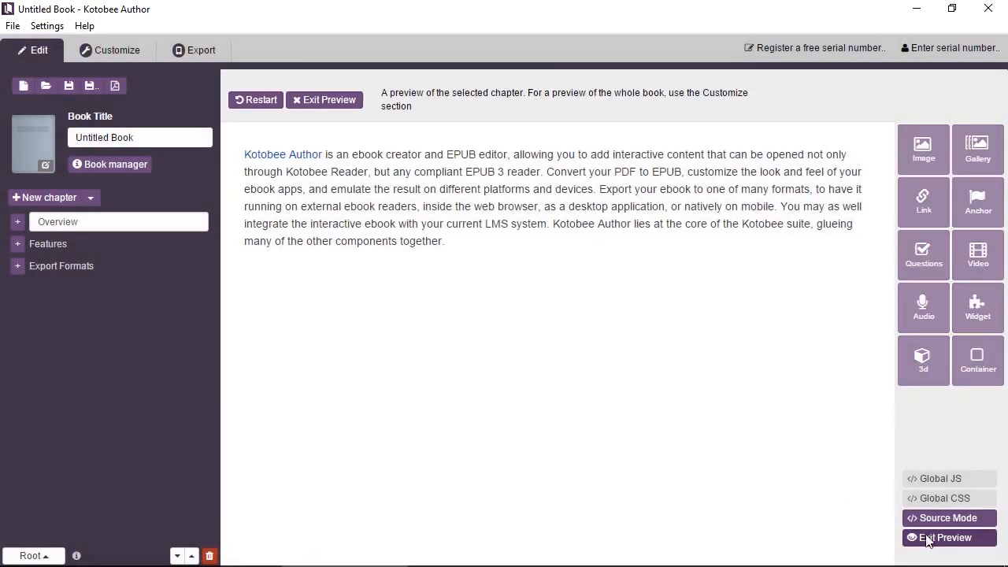
left_click(304, 156)
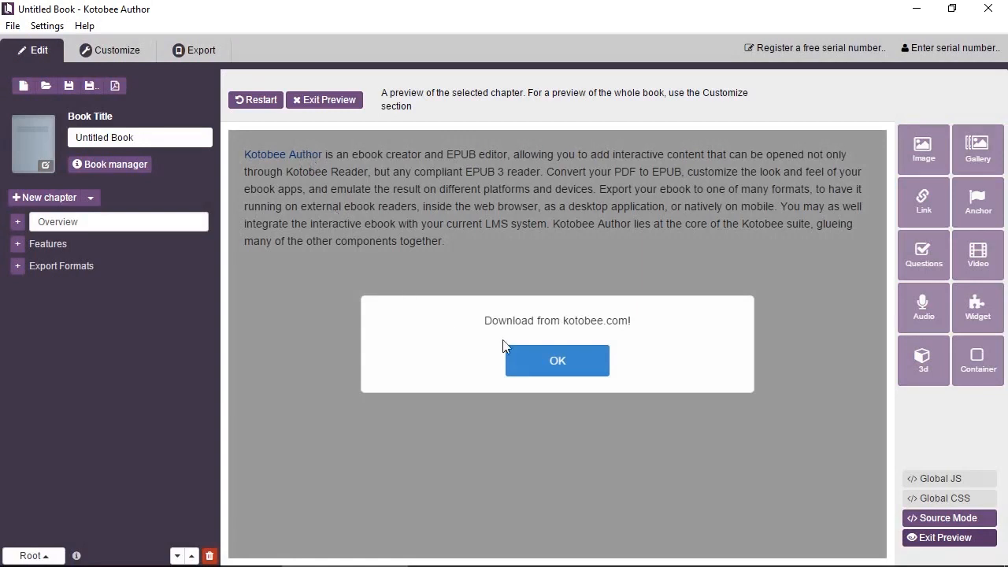
left_click(562, 361)
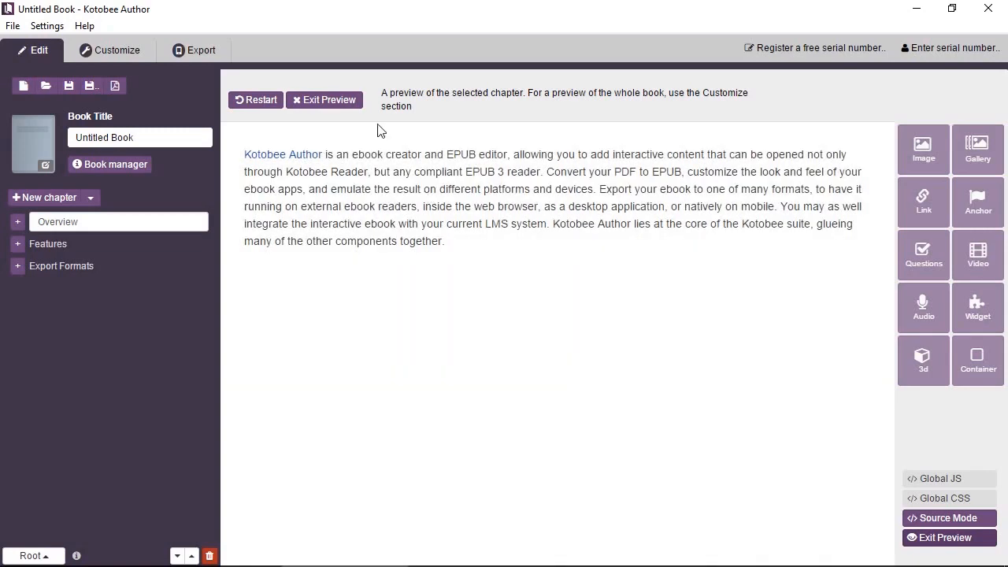
left_click(346, 98)
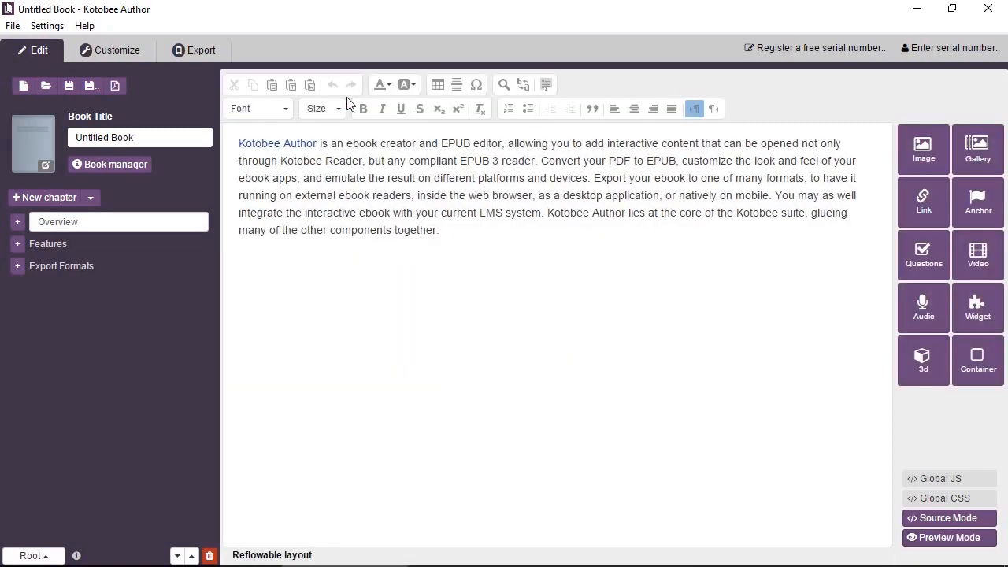
Add a new fixed-layout chapter to the book after Export Formats
left_click(480, 230)
left_click(47, 202)
left_click(571, 291)
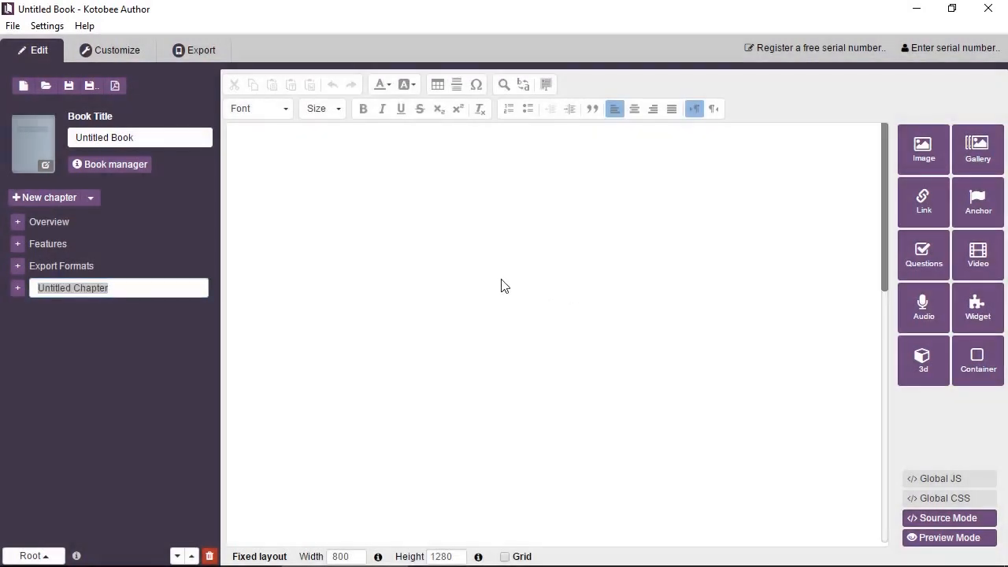
Insert the desktop image billy-elephant-la-zoo-101216-02.jpg into the new fixed-layout chapter with its default settings and centre it near the page's upper edge
left_click_drag(435, 5, 533, 54)
left_click(722, 30)
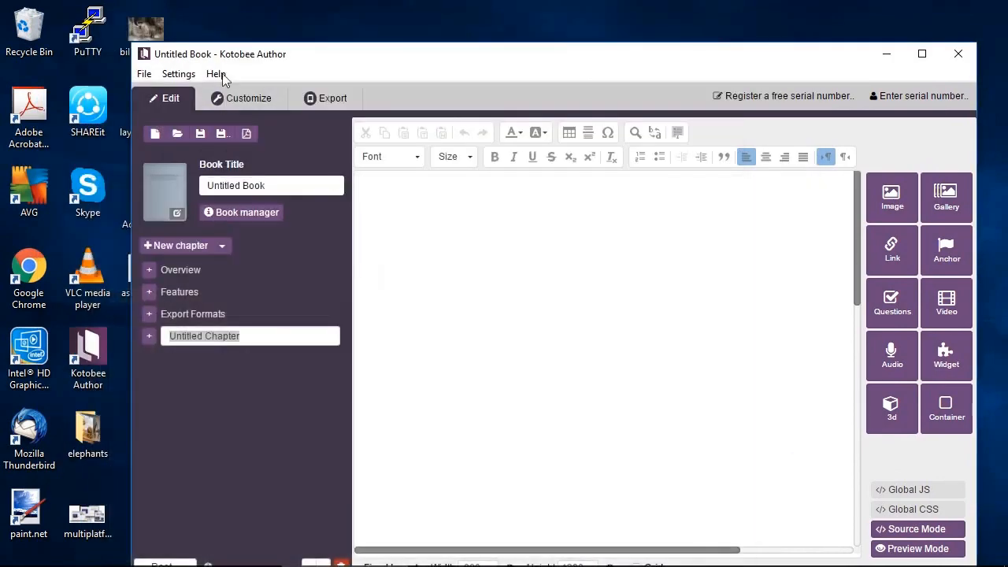
left_click_drag(142, 26, 477, 235)
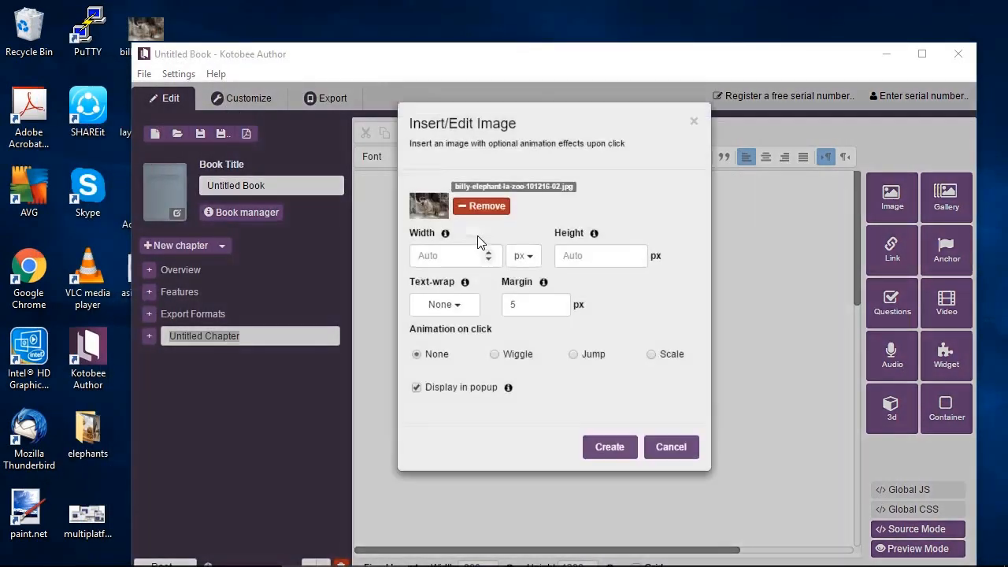
left_click(610, 451)
left_click_drag(621, 54, 610, 0)
left_click_drag(615, 355, 541, 296)
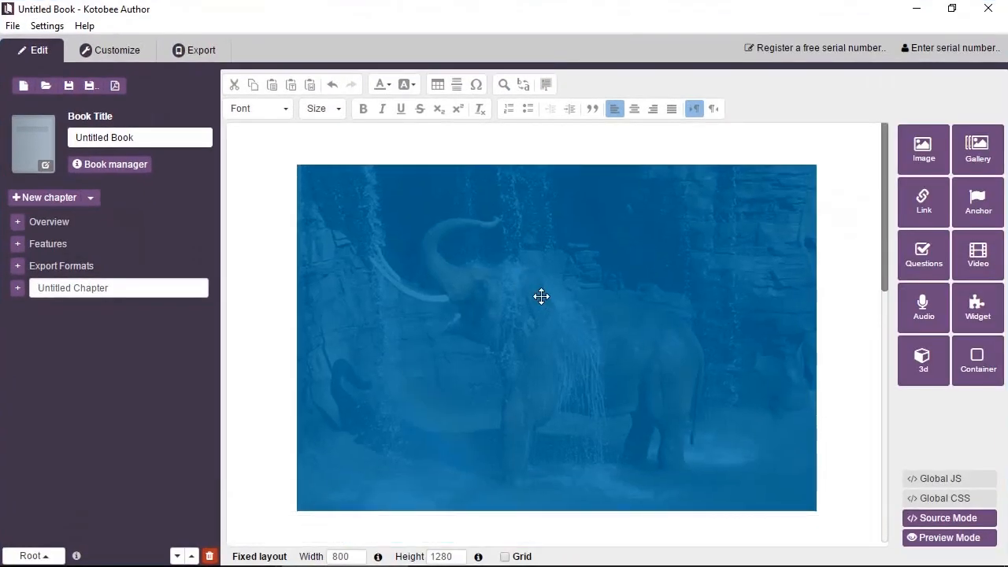
left_click(832, 304)
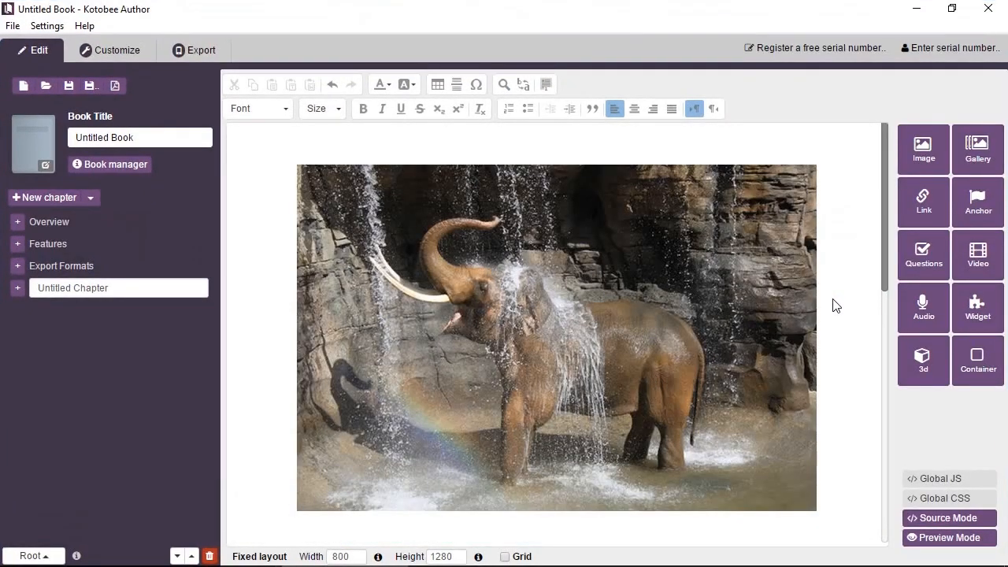
Try to insert a link in the Overview chapter without any text selected, and return to the untitled fixed-layout chapter
left_click(120, 223)
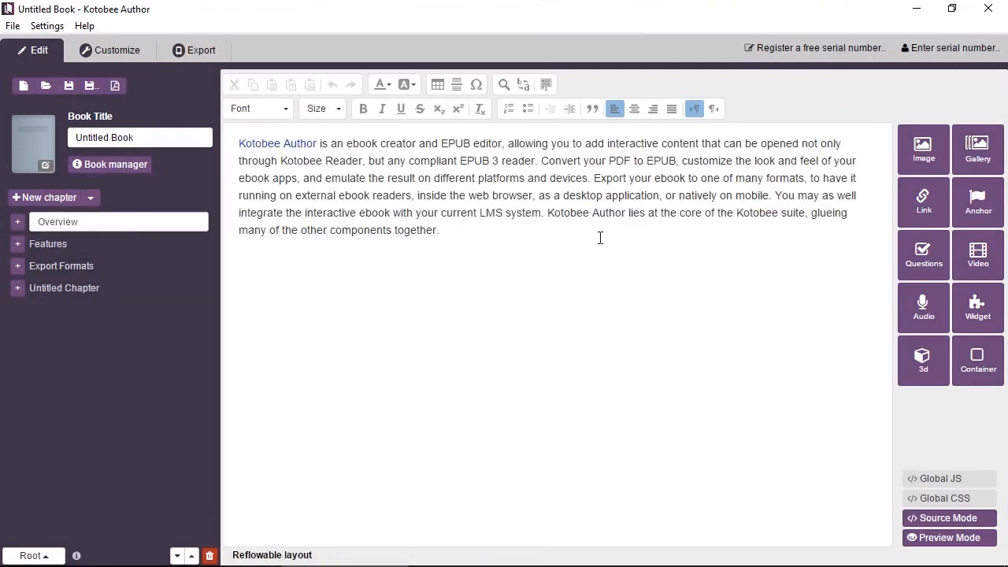
left_click(909, 223)
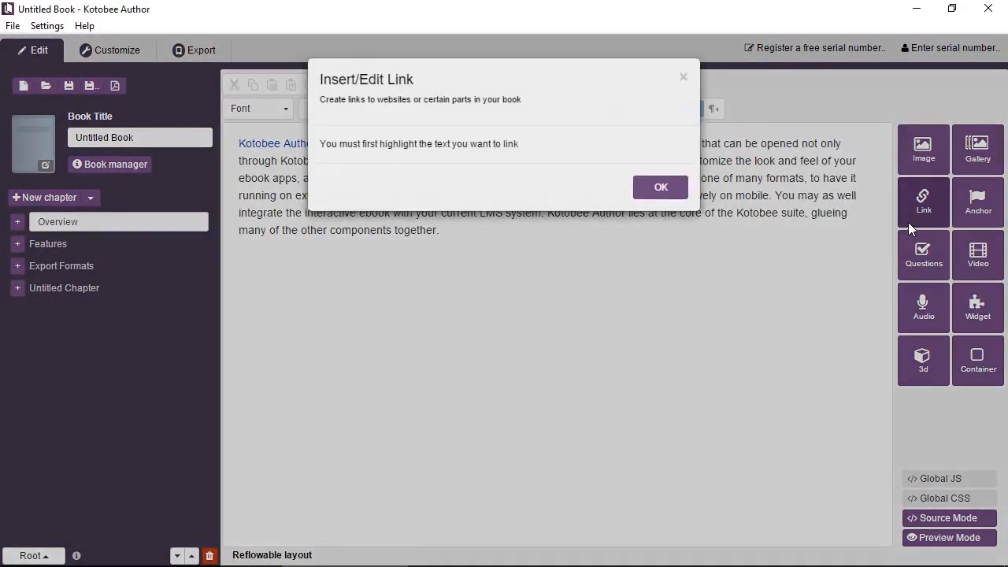
left_click(660, 188)
left_click(135, 292)
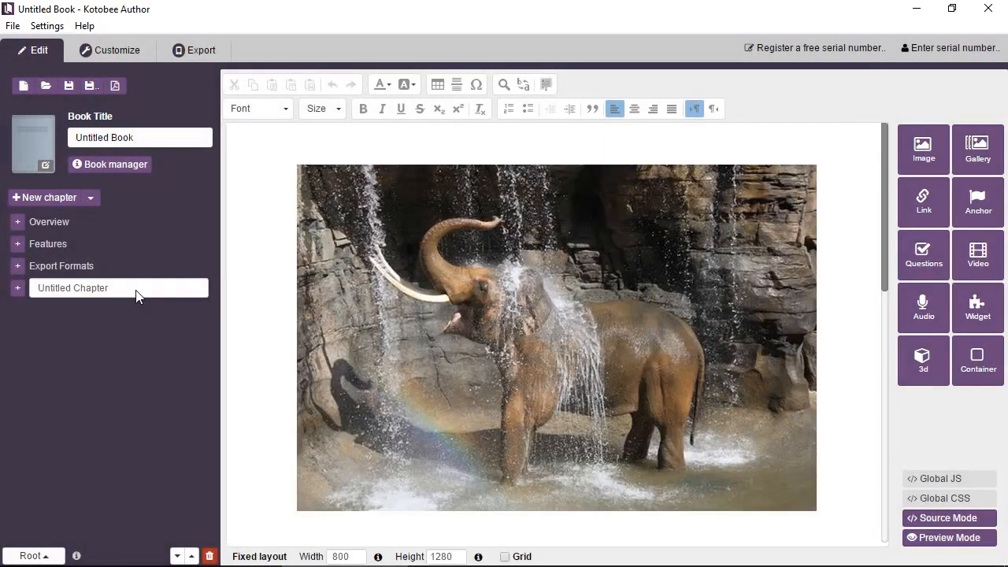
Start a link in the fixed-layout chapter as a popup message reading "This is one happy elephant!"
left_click(906, 215)
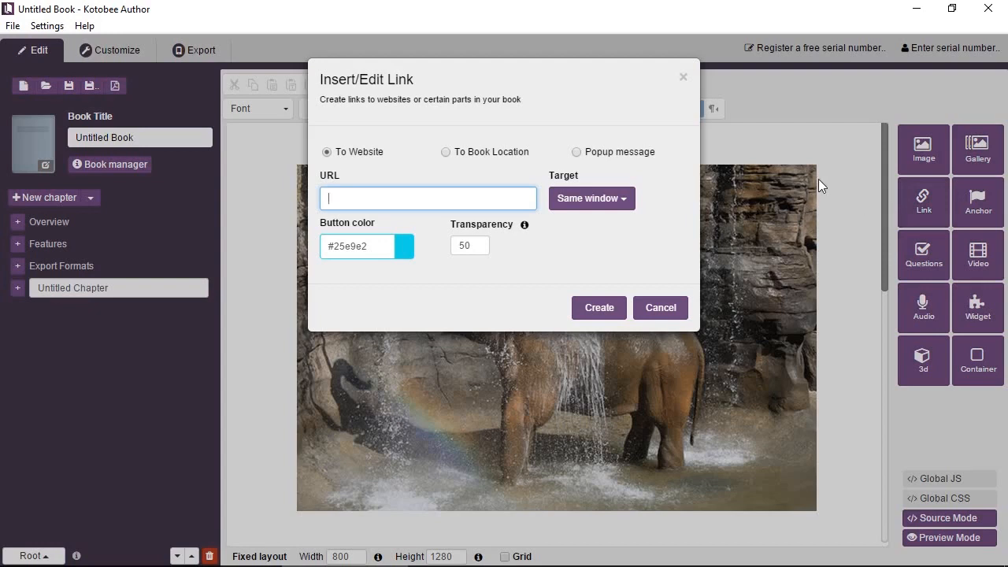
left_click(642, 158)
left_click(473, 209)
type("This is one happ")
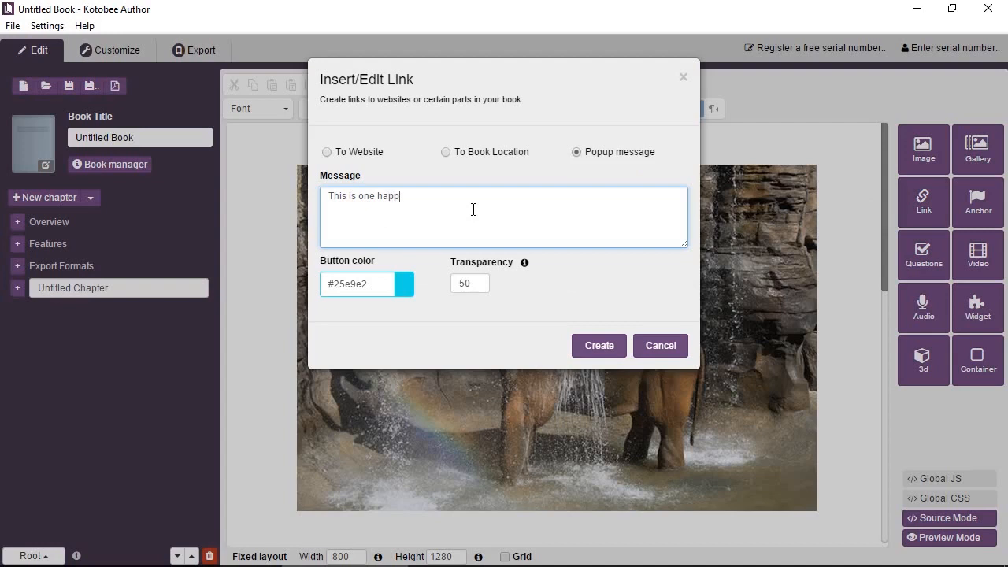
type("y elephant!")
Keep the link's button color at #25e9e2, set its transparency to 10, and create the link
left_click(379, 282)
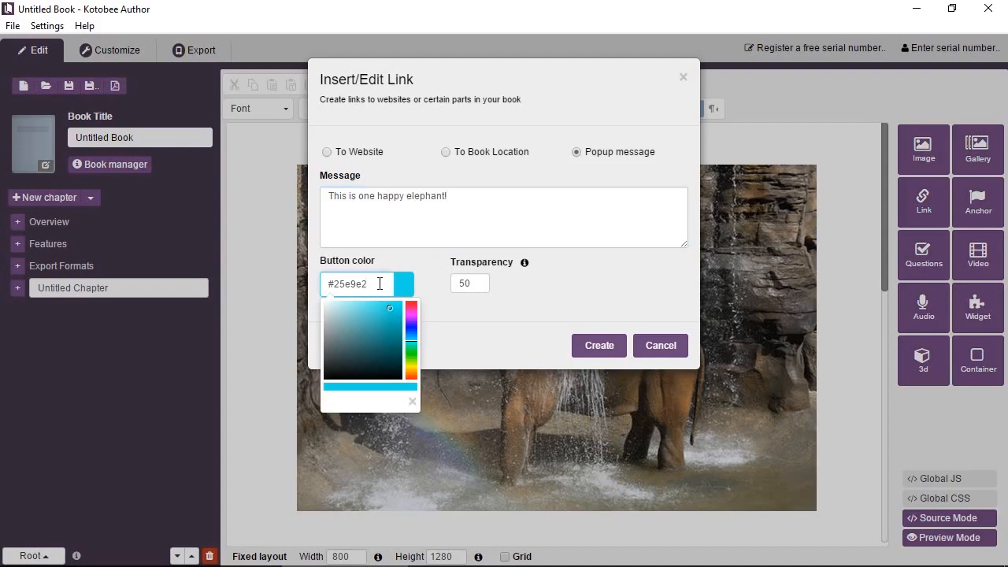
left_click(464, 284)
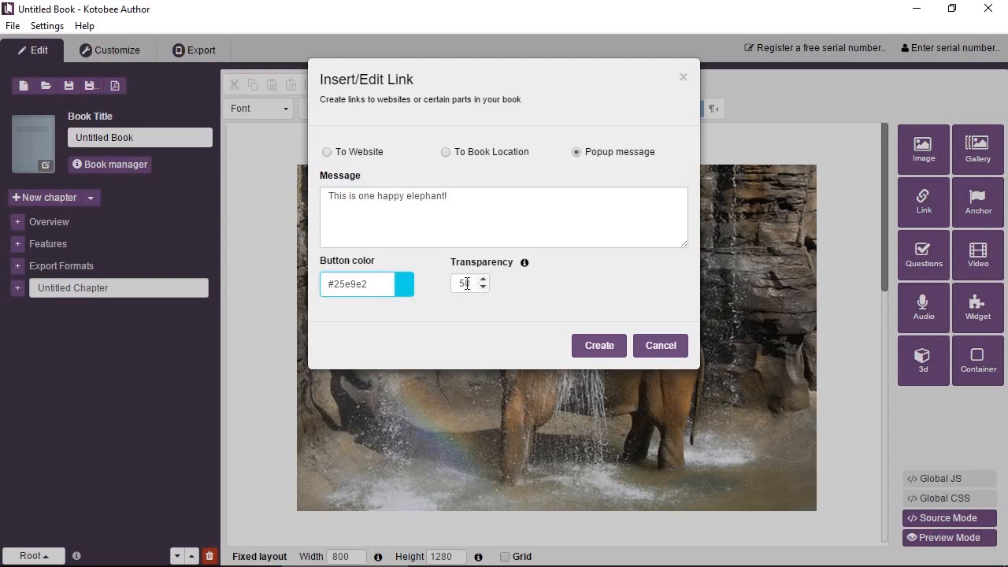
left_click(467, 283)
key("BackSpace")
type("1")
left_click(525, 263)
left_click(598, 345)
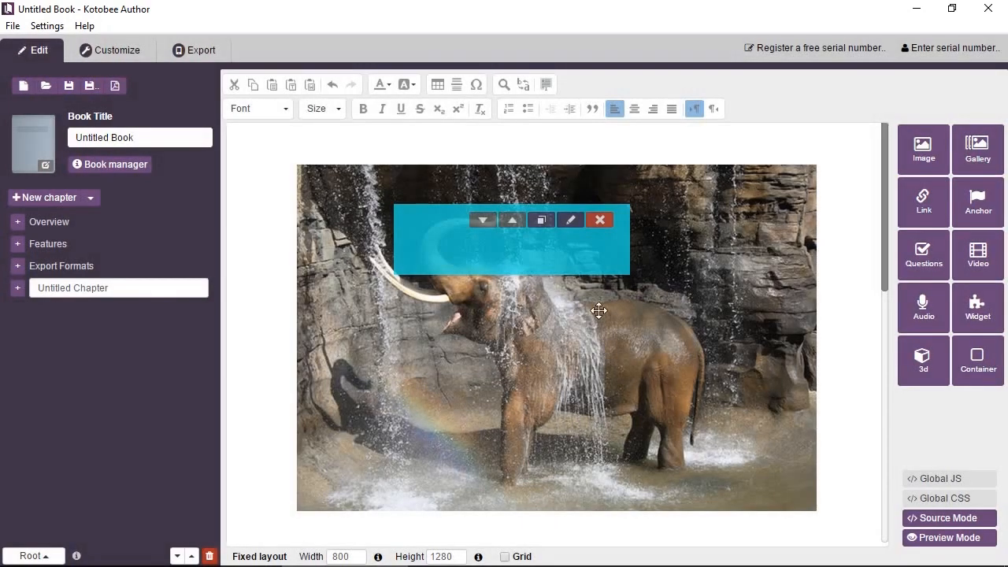
Move and enlarge the link button to cover most of the elephant, and test its popup message in the chapter preview
mouse_move(551, 250)
left_mouse_down()
mouse_move(540, 395)
mouse_move(465, 246)
mouse_move(598, 319)
mouse_move(539, 253)
mouse_move(542, 264)
left_mouse_up()
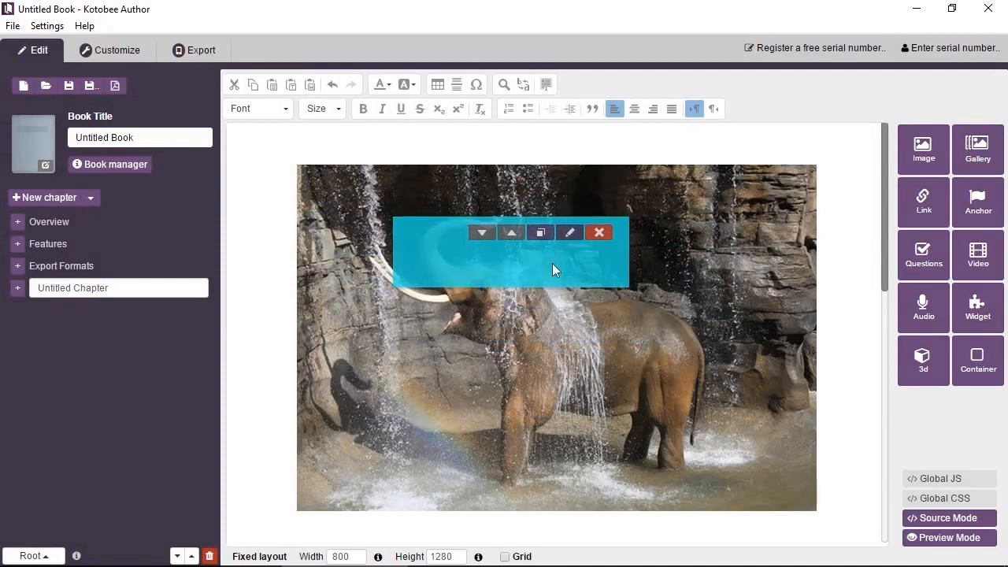
left_click_drag(620, 288, 743, 488)
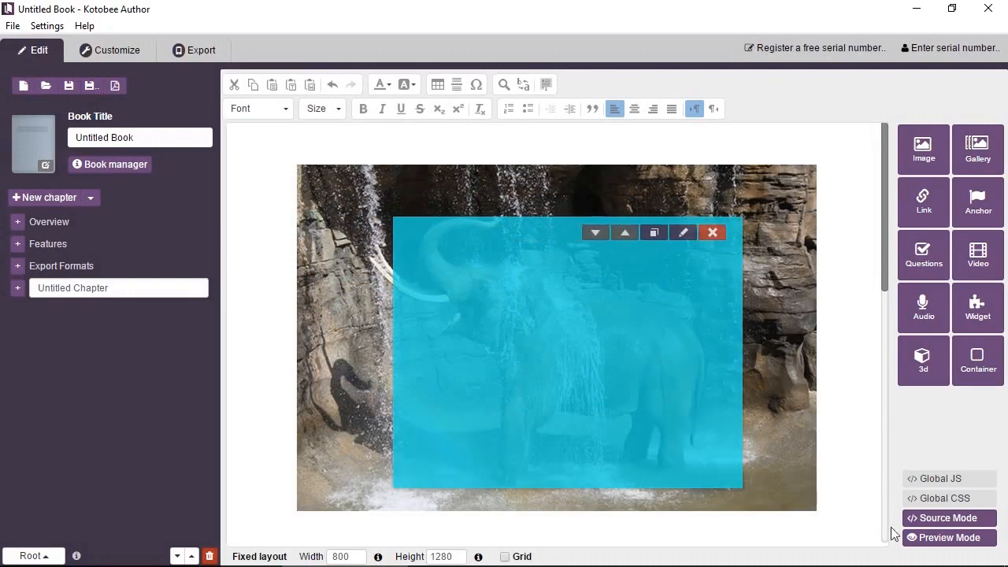
left_click(917, 539)
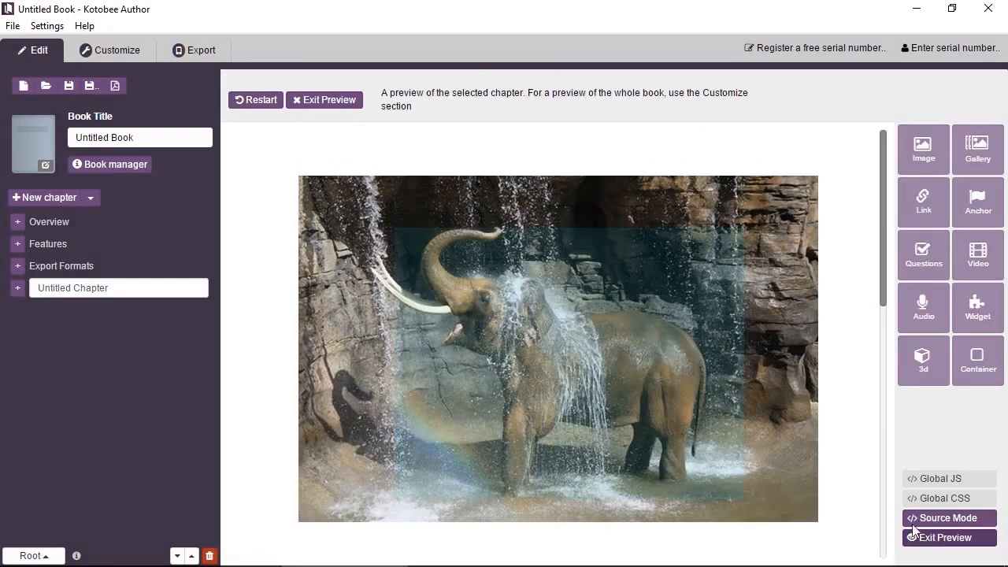
left_click(582, 339)
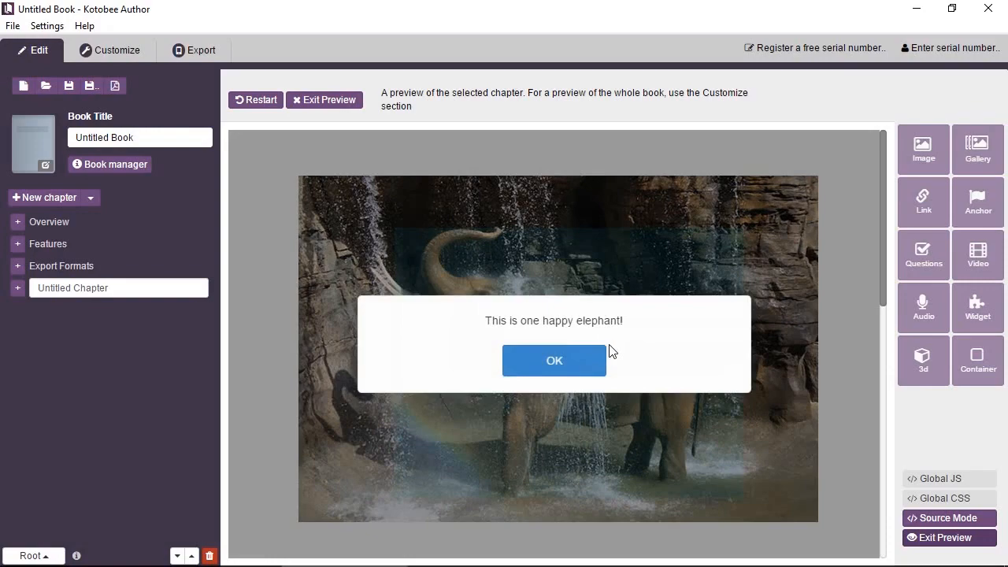